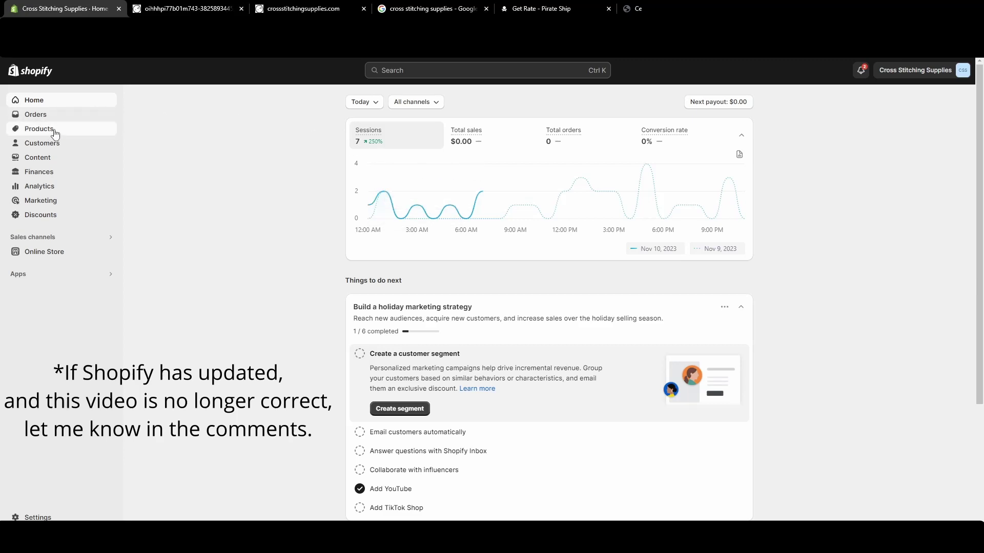
Step: Go to the product list and open Red Anchor Thread for editing
click(39, 129)
click(952, 135)
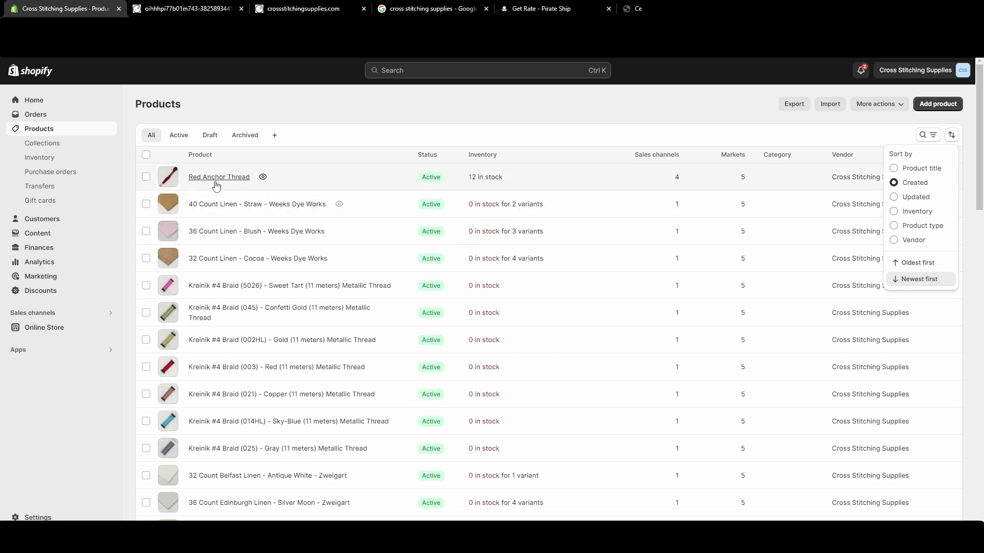
click(227, 180)
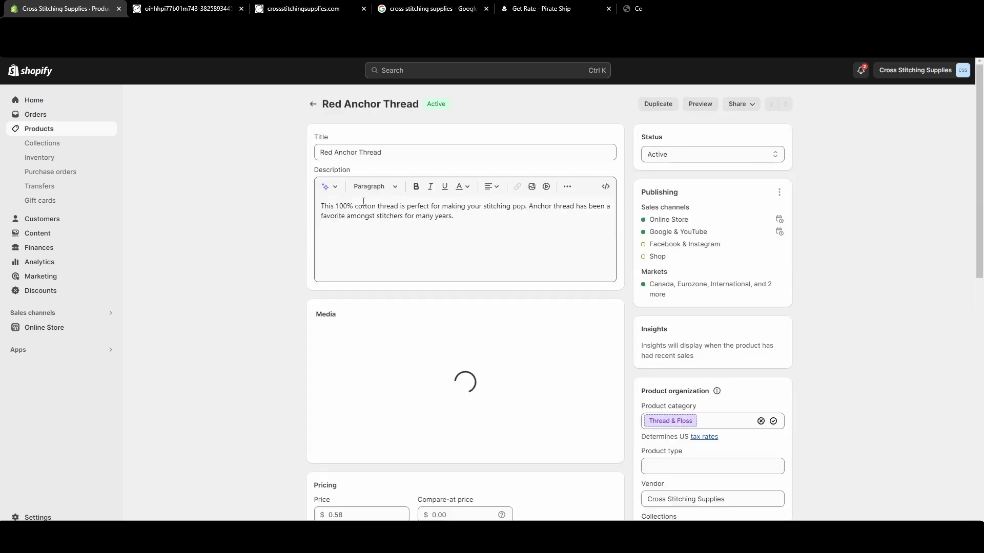
scroll(300, 223, down, 3)
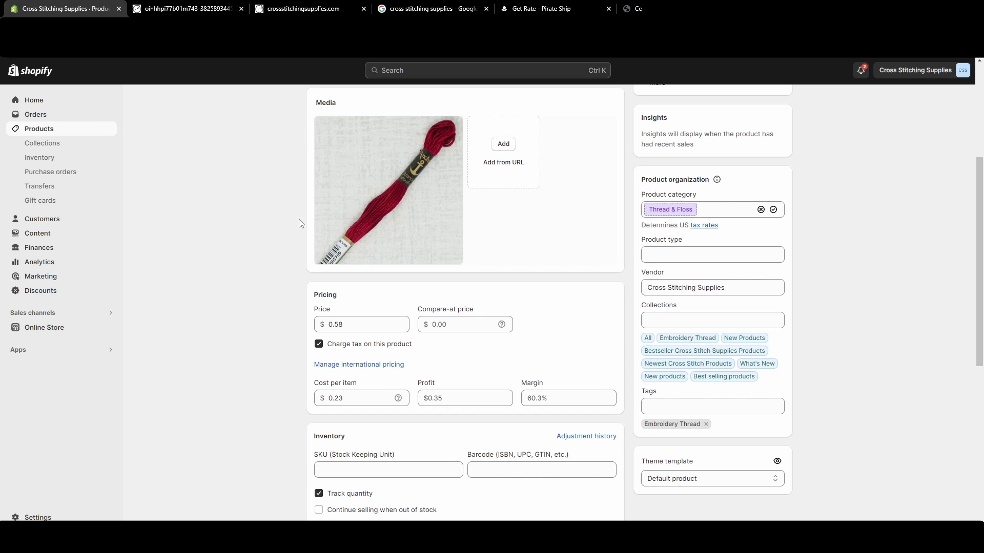
scroll(300, 224, down, 5)
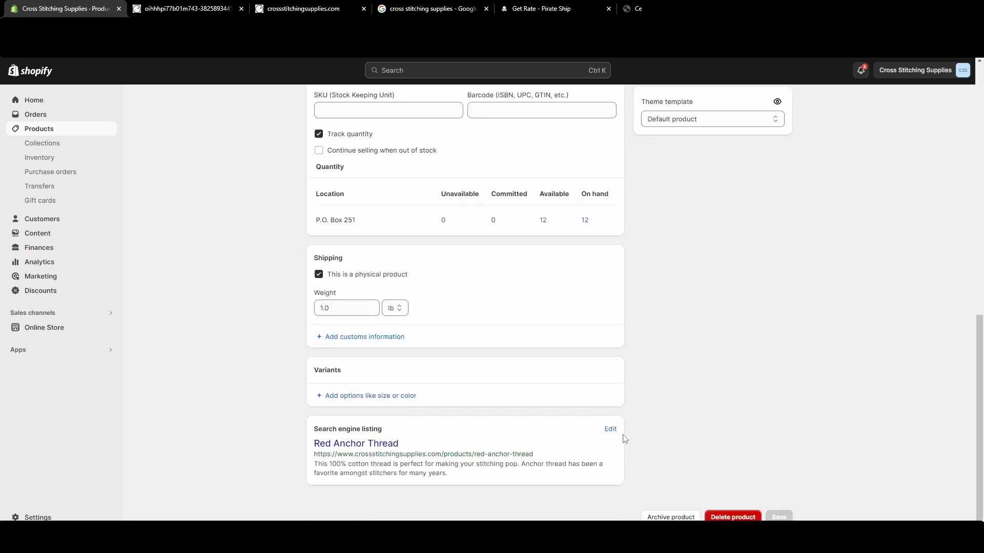
Step: Expand the Red Anchor Thread search engine listing fields and check the page title
click(609, 428)
scroll(461, 369, down, 2)
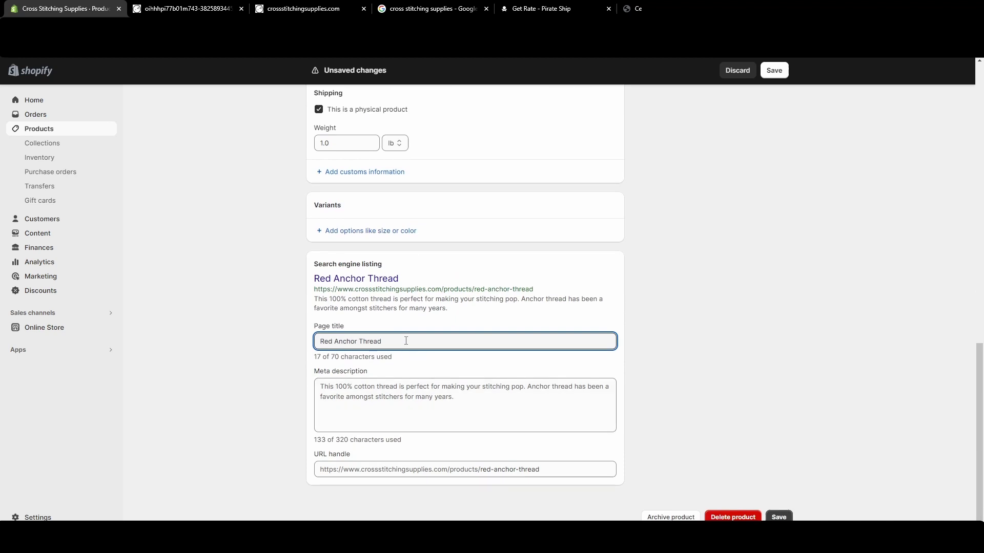
drag(383, 341, 311, 342)
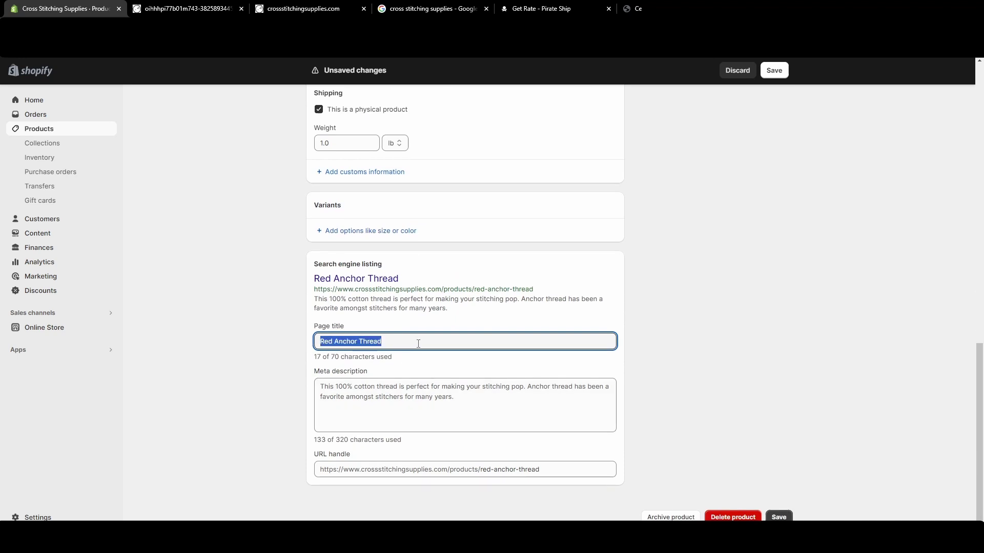
click(463, 338)
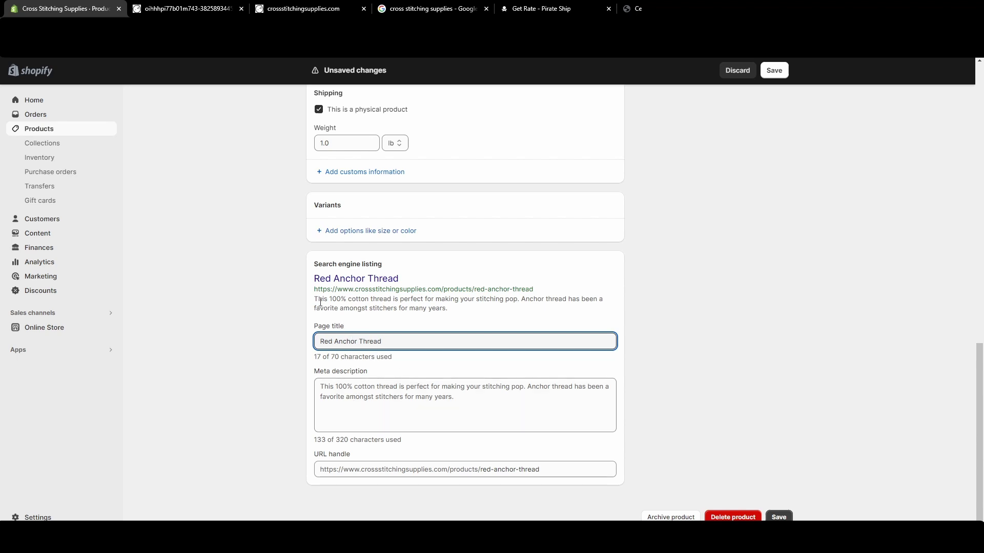
Step: Save the product with Ctrl+S and check the listing preview's description
key(ctrl+s)
drag(313, 299, 448, 309)
click(467, 317)
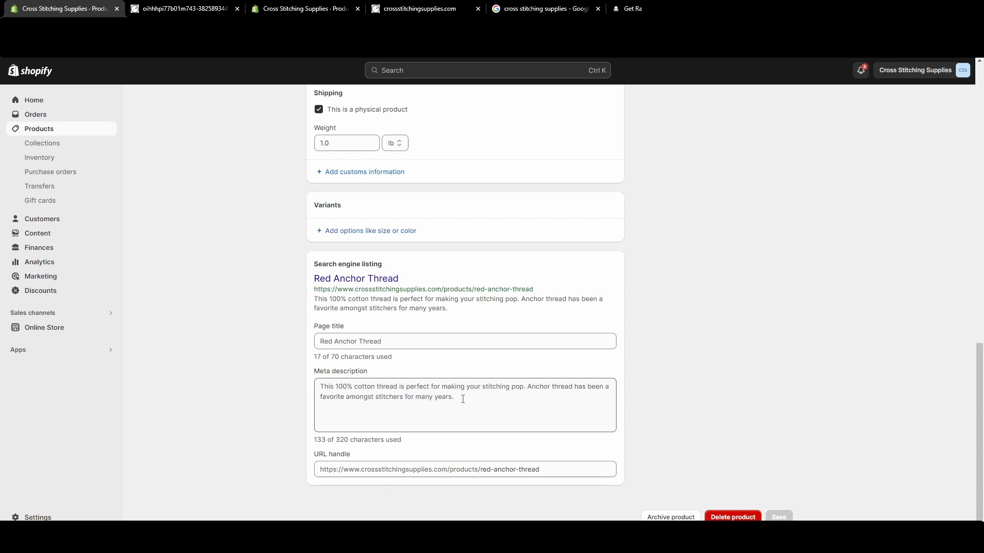
Step: Rewrite the meta description as a pitch for in-house, high-quality photos of thousands of items
drag(462, 399, 313, 380)
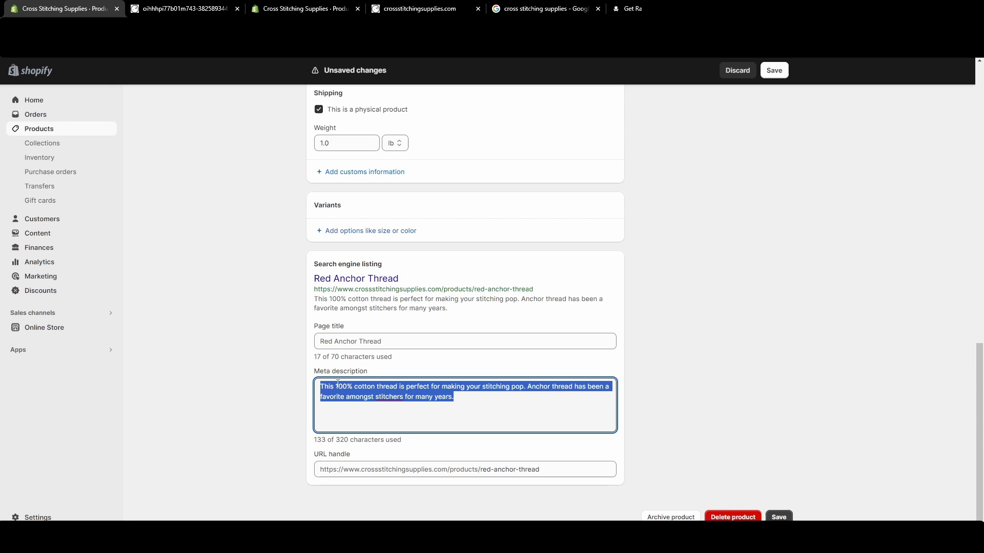
text(Buy re)
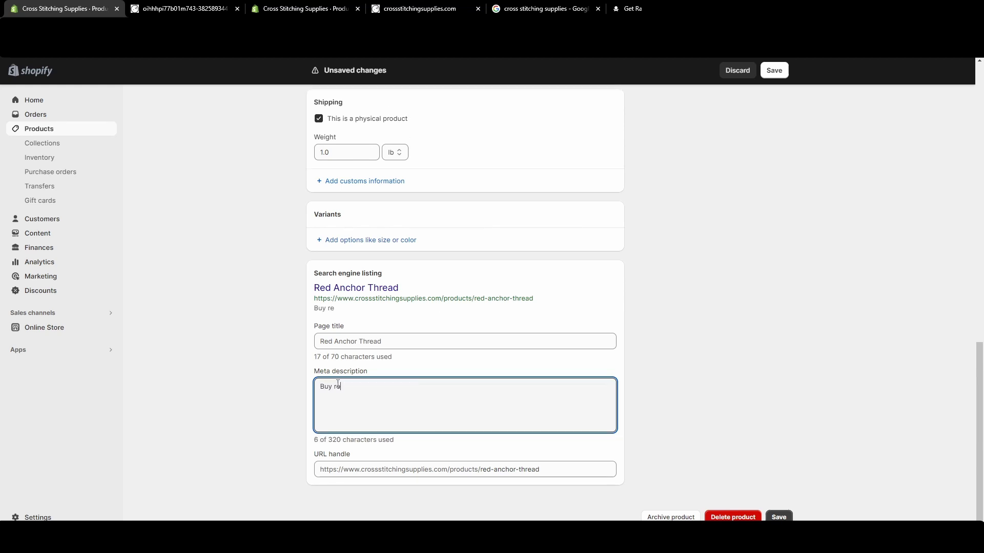
text(d Anchor )
text(thread from )
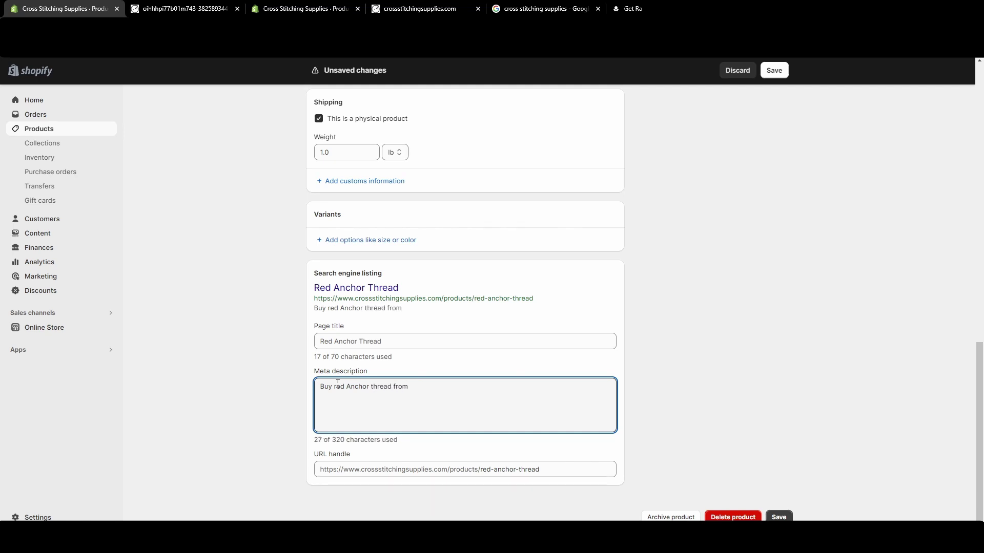
text(Cross Stitching)
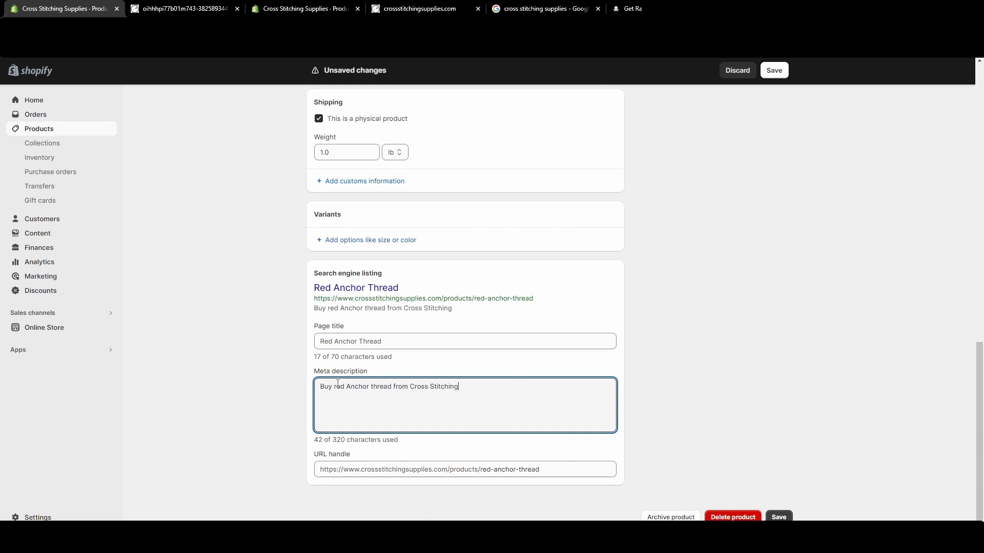
text( Supplies)
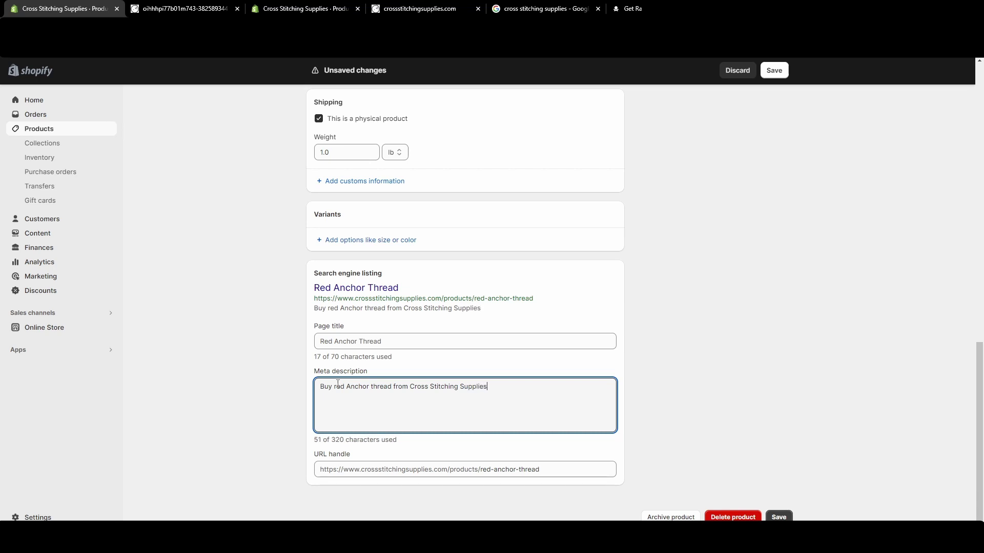
text(, where )
text(all photo)
key(BackSpace)
key(BackSpace)
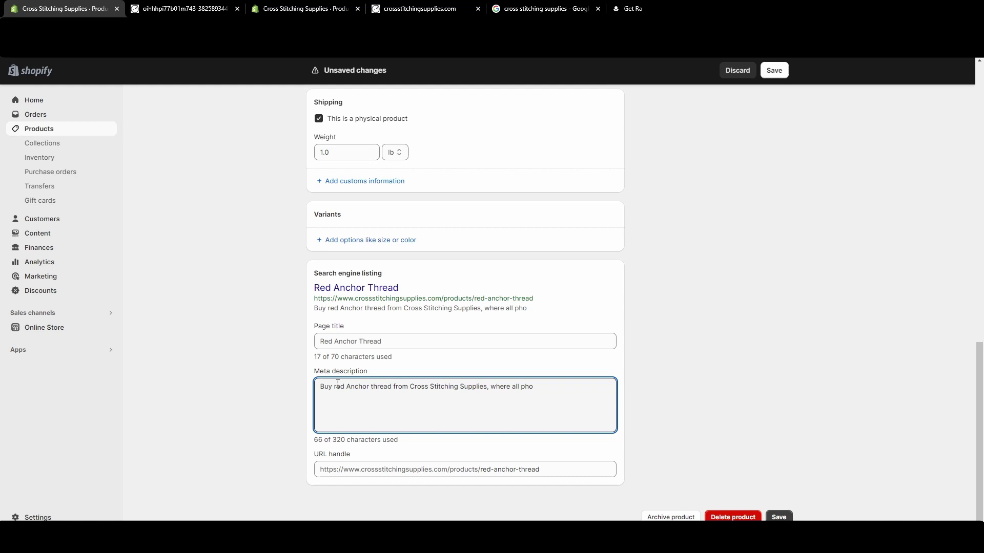
text(tos are tak)
text(en in h)
text(ouse. Onl)
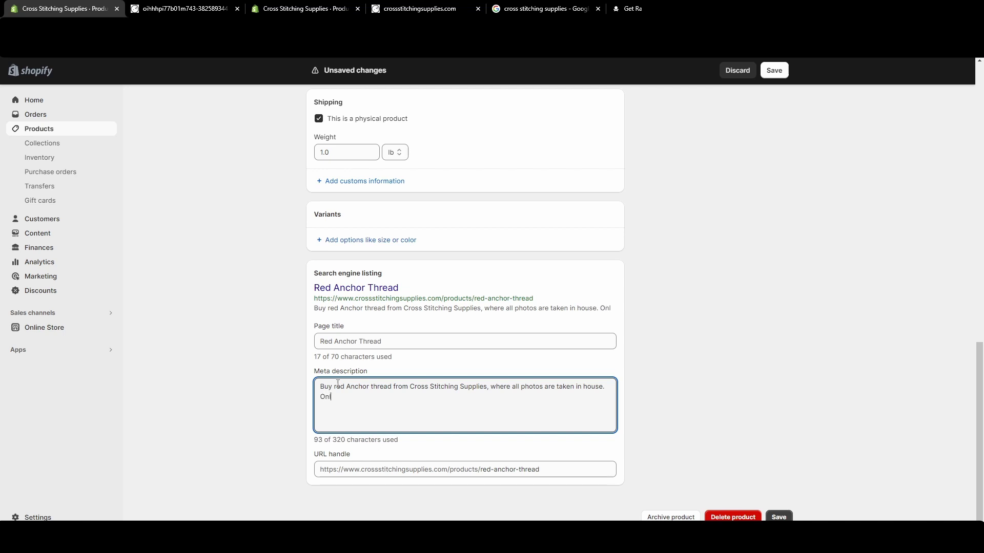
text(y high qua)
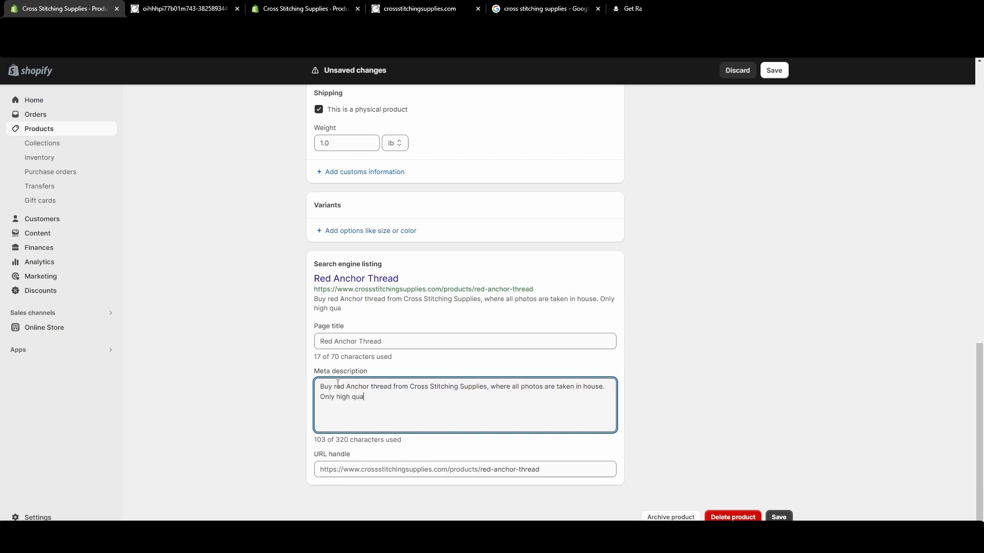
text(lity photos)
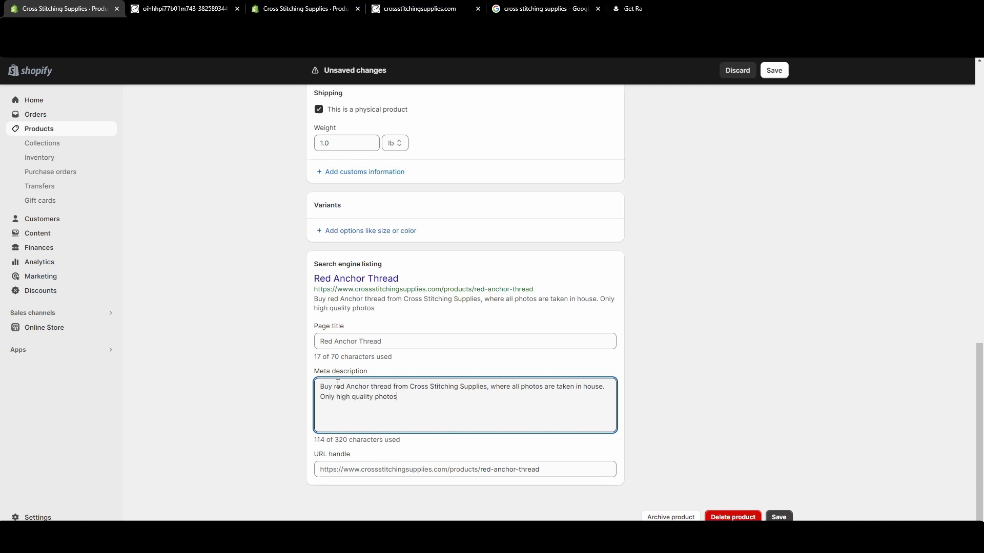
text( for thoug)
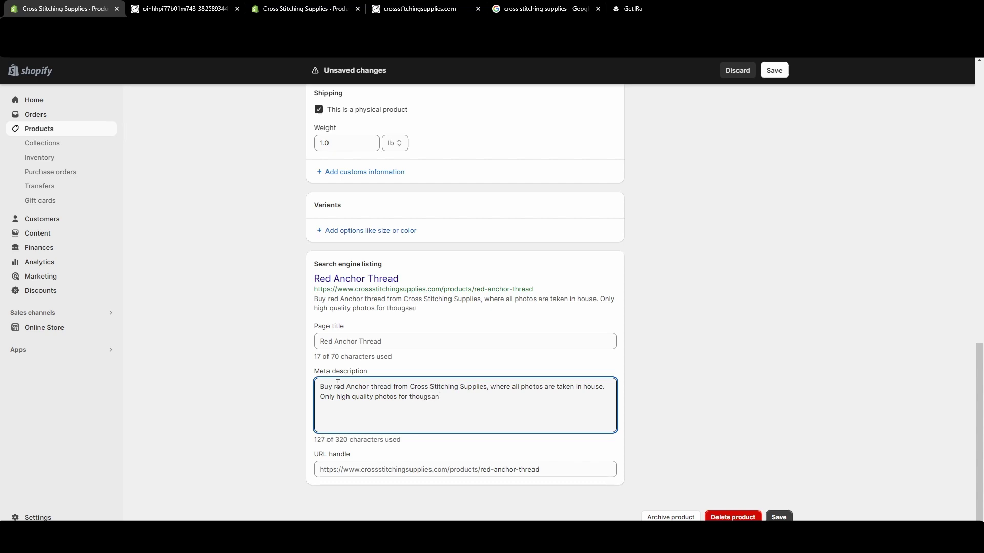
key(BackSpace)
text(sands of)
text( items.)
double_click(326, 390)
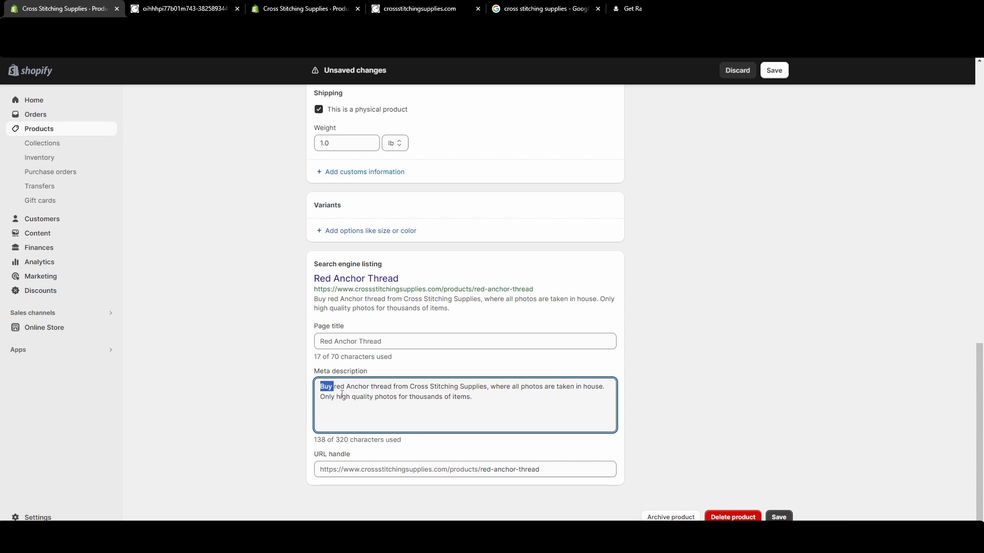
drag(336, 387, 381, 387)
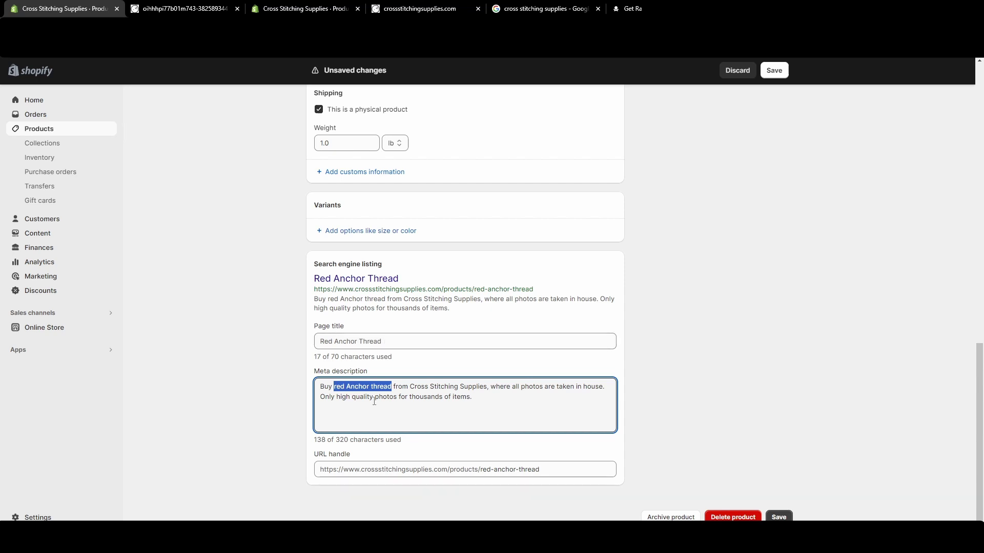
click(407, 389)
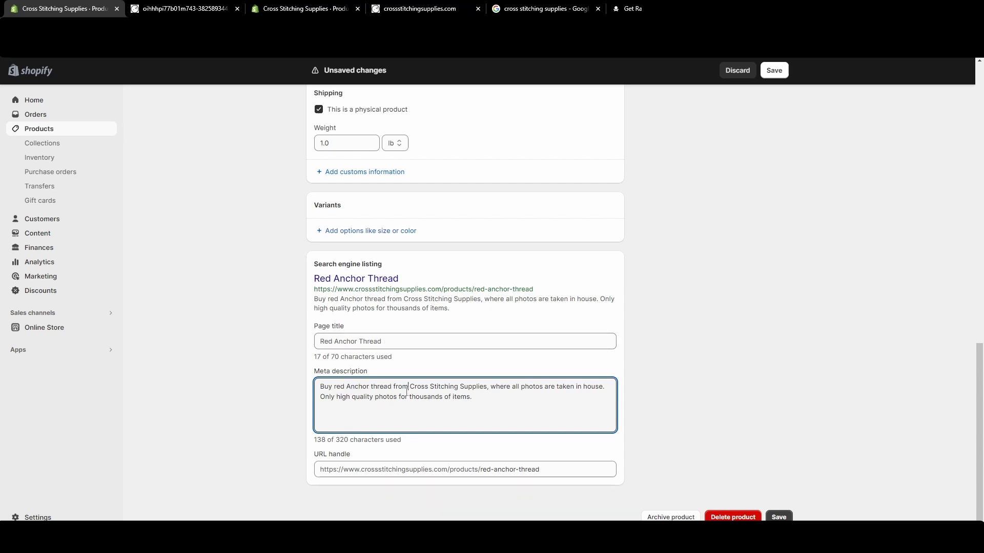
drag(413, 389, 480, 390)
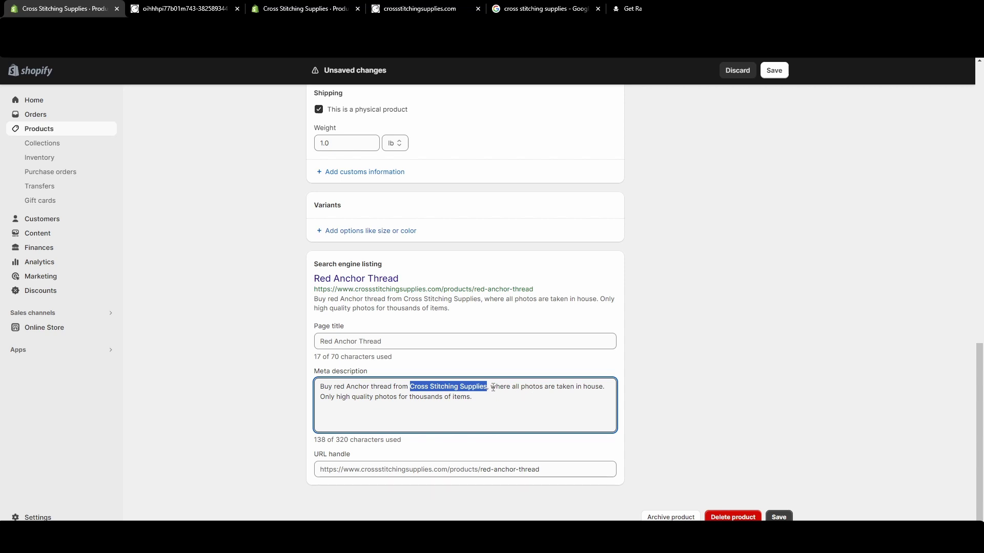
drag(490, 389, 462, 401)
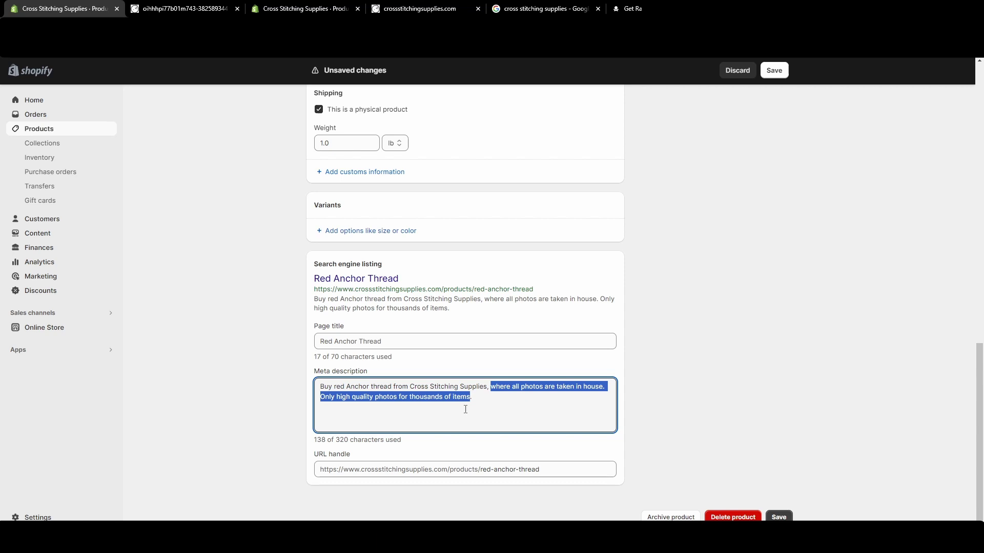
click(466, 408)
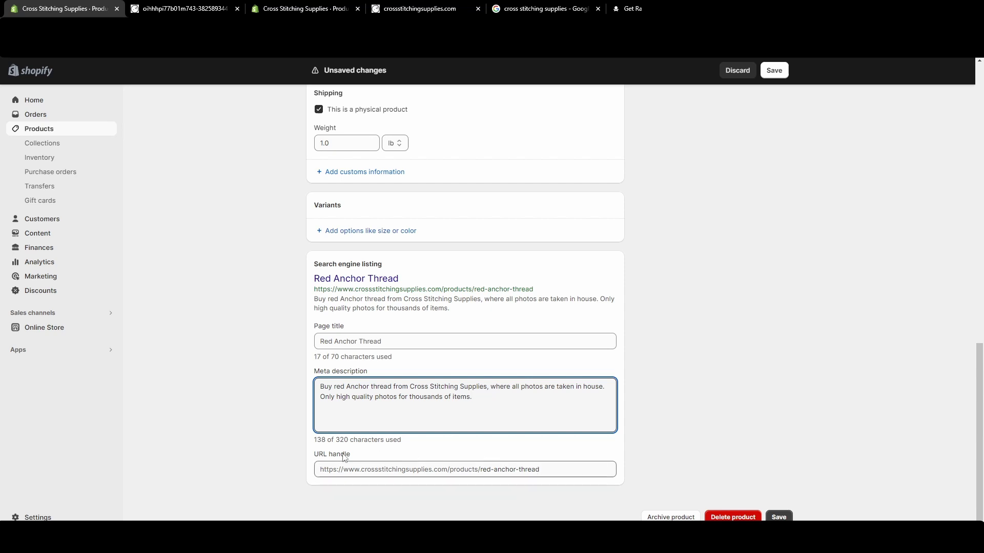
click(551, 470)
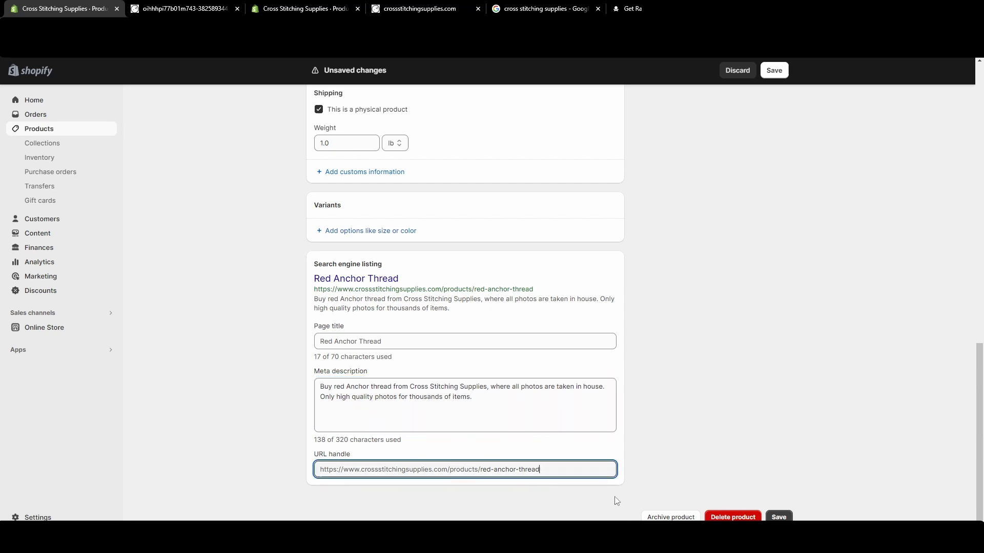
text(s)
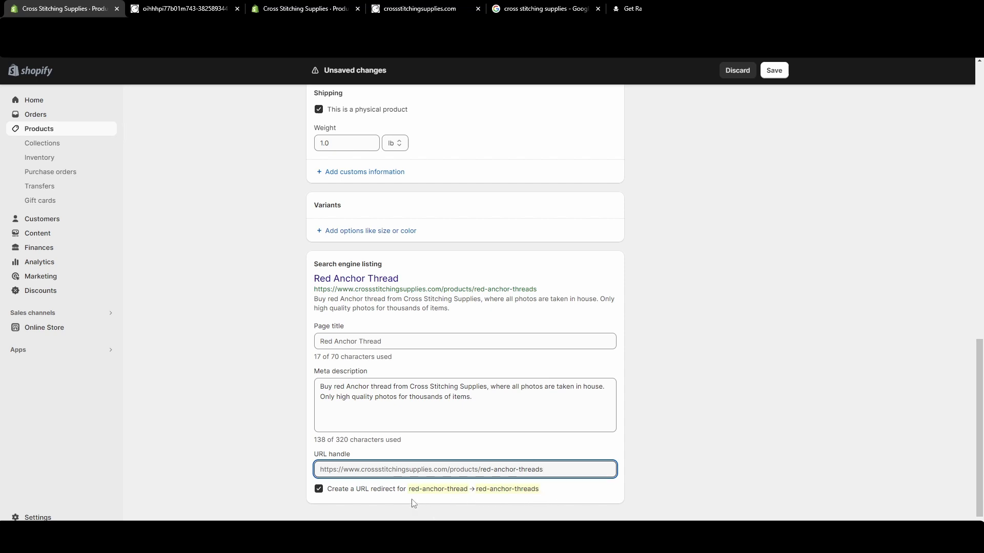
key(BackSpace)
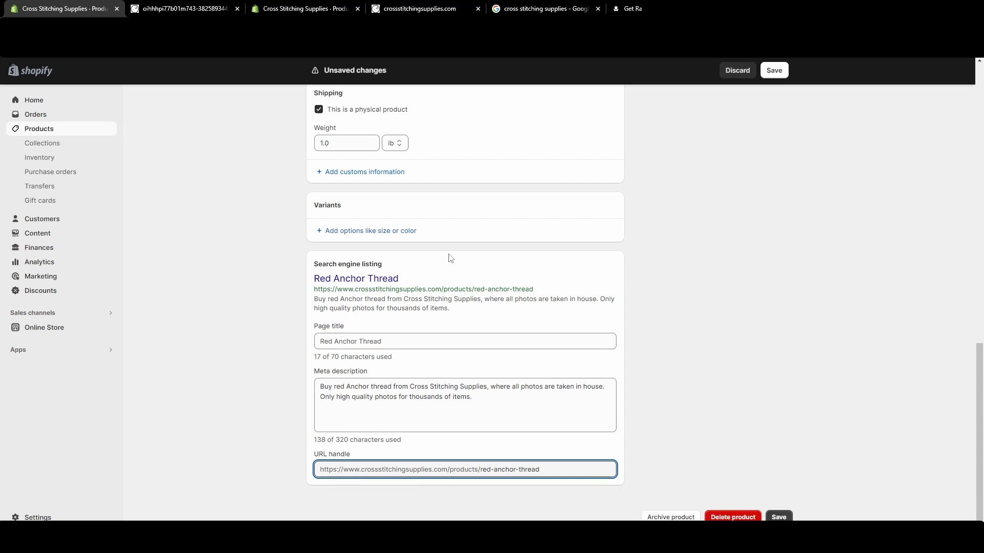
Step: Save Red Anchor Thread and confirm the 138-character meta description is kept
click(773, 71)
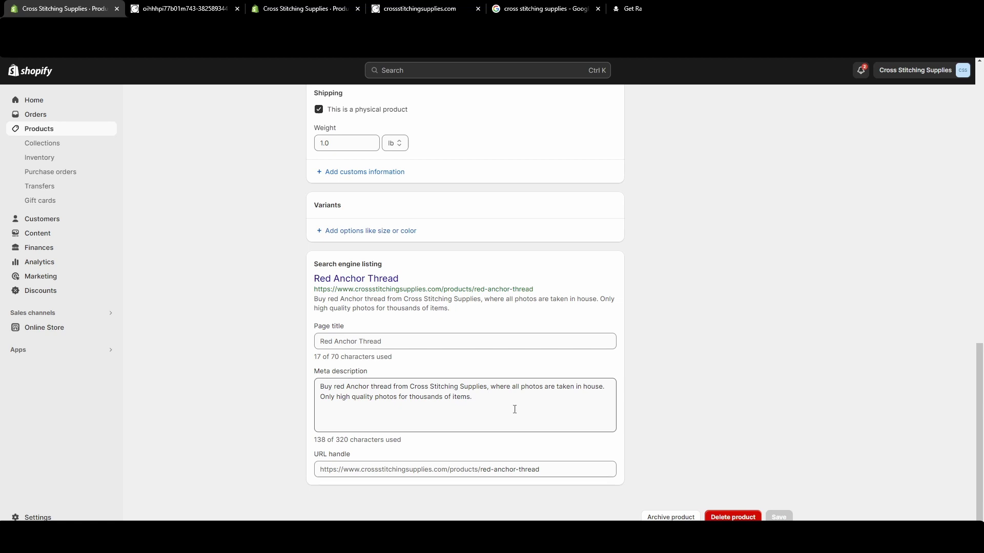
drag(492, 397, 299, 389)
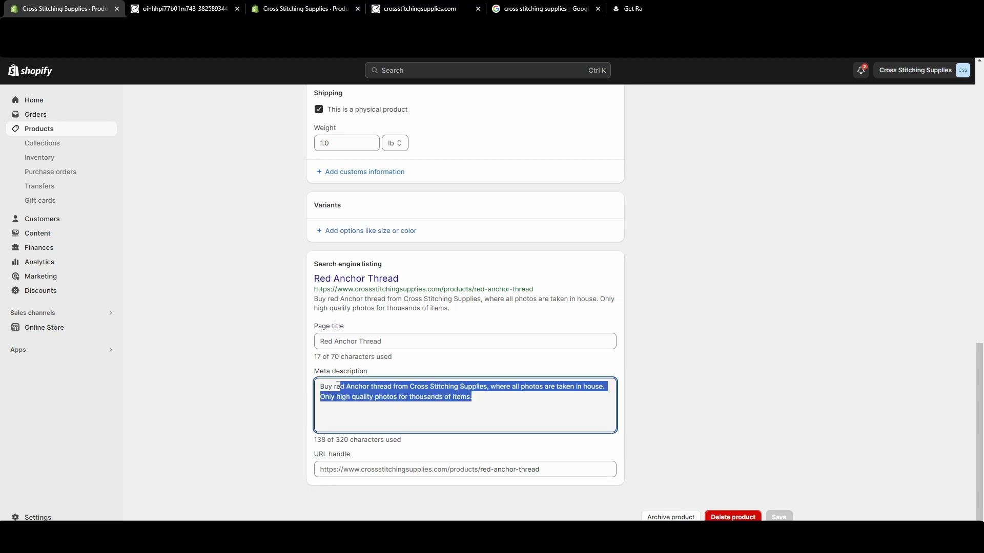
click(344, 400)
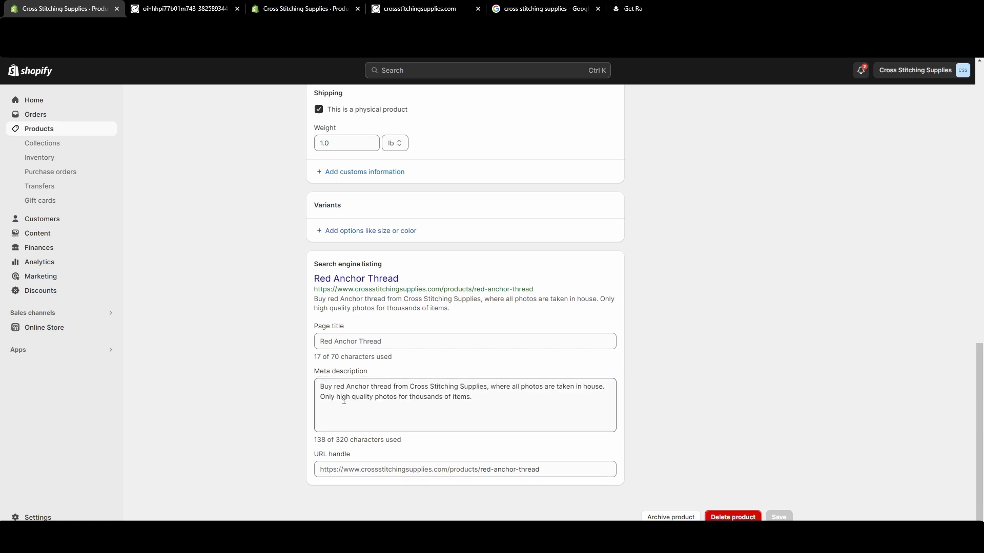